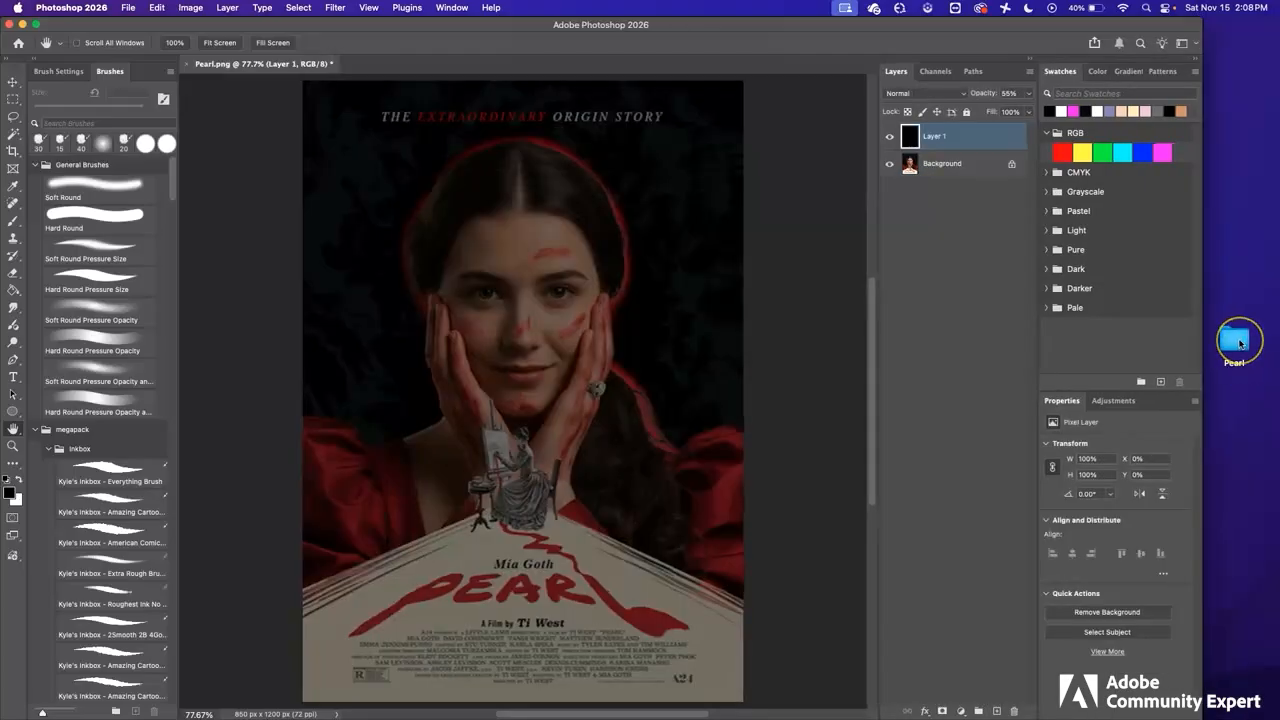
Open the Pearl folder on the desktop and preview the ring, easel drawing, red-dress portrait and Pearl.png images one by one
double_click(1236, 342)
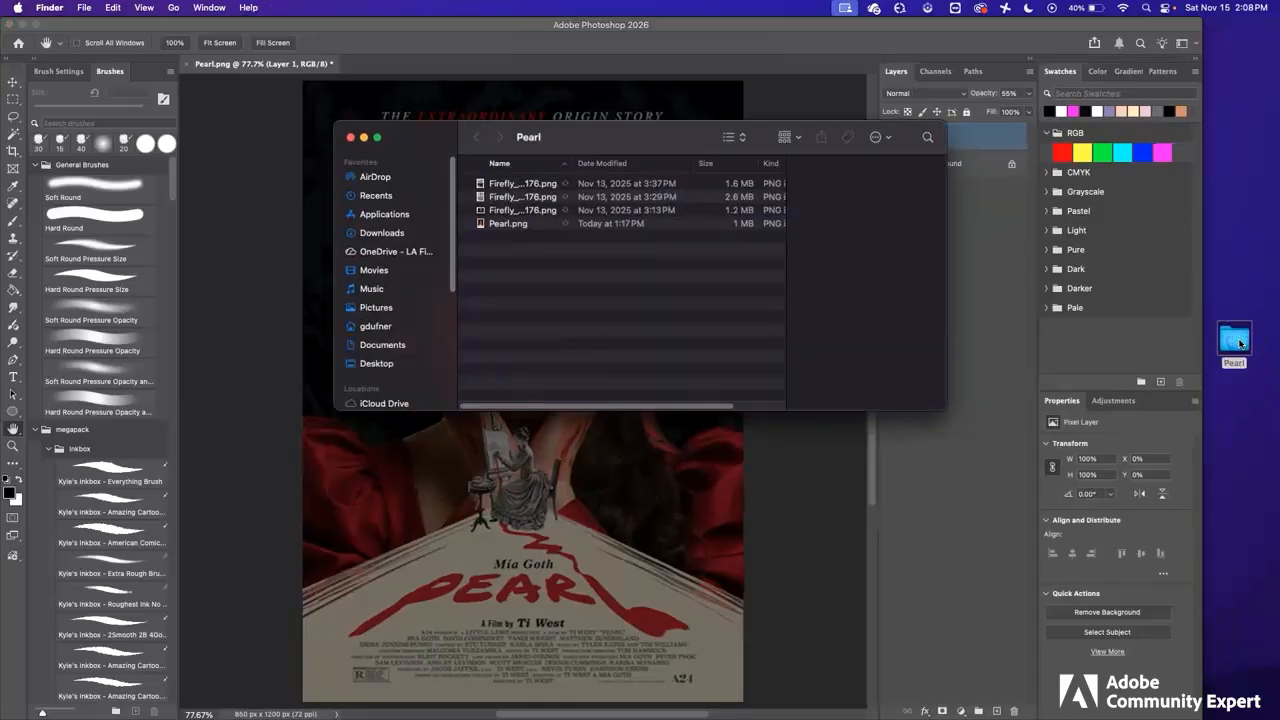
click(772, 275)
key(space)
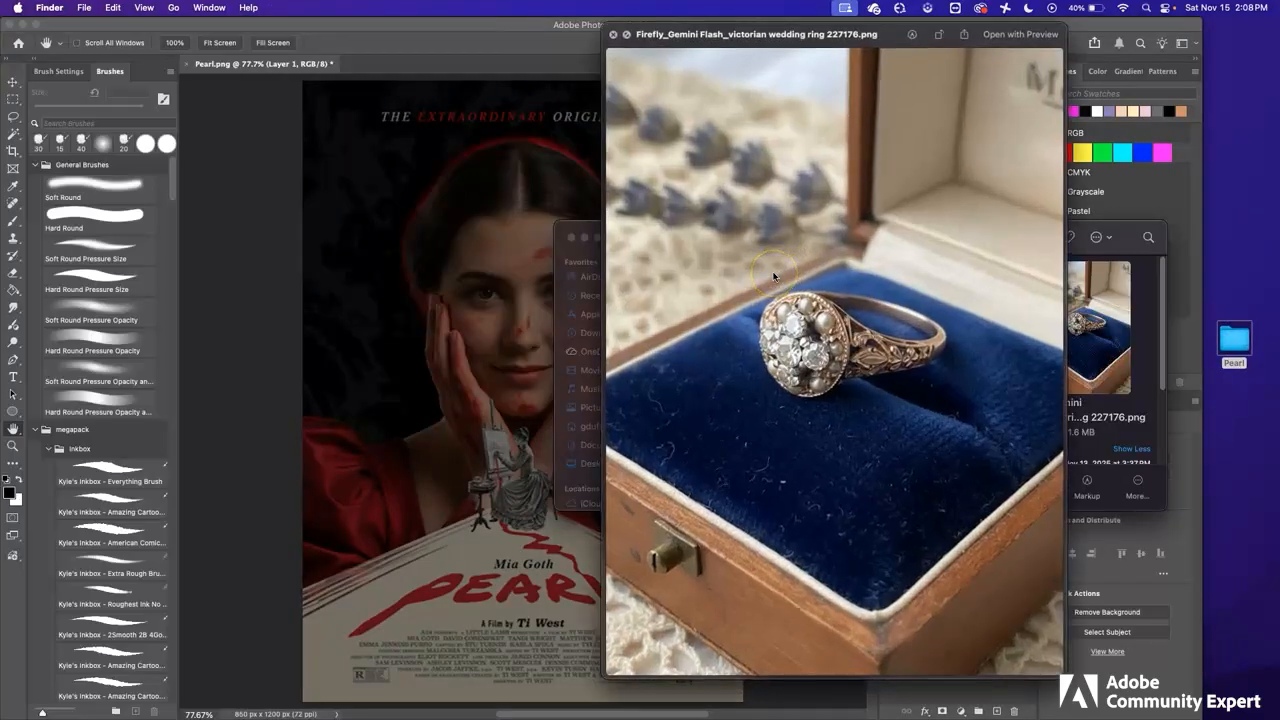
key(space)
key(Down)
key(space)
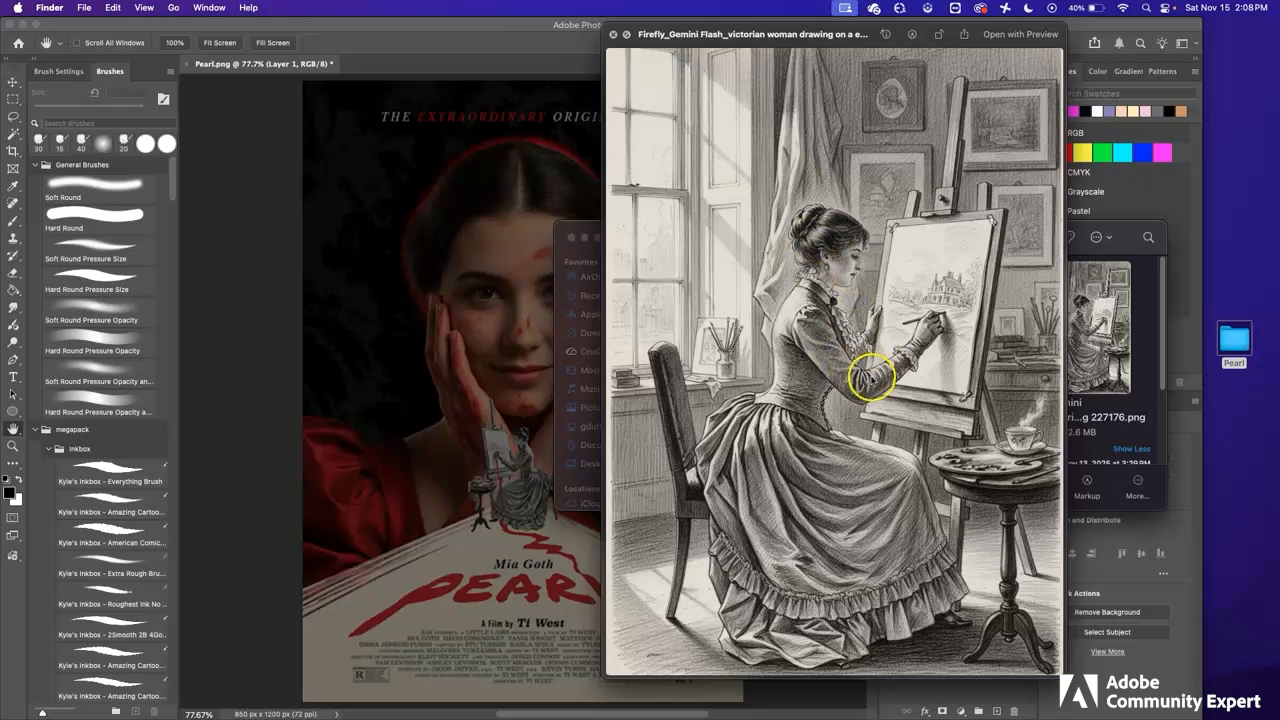
key(space)
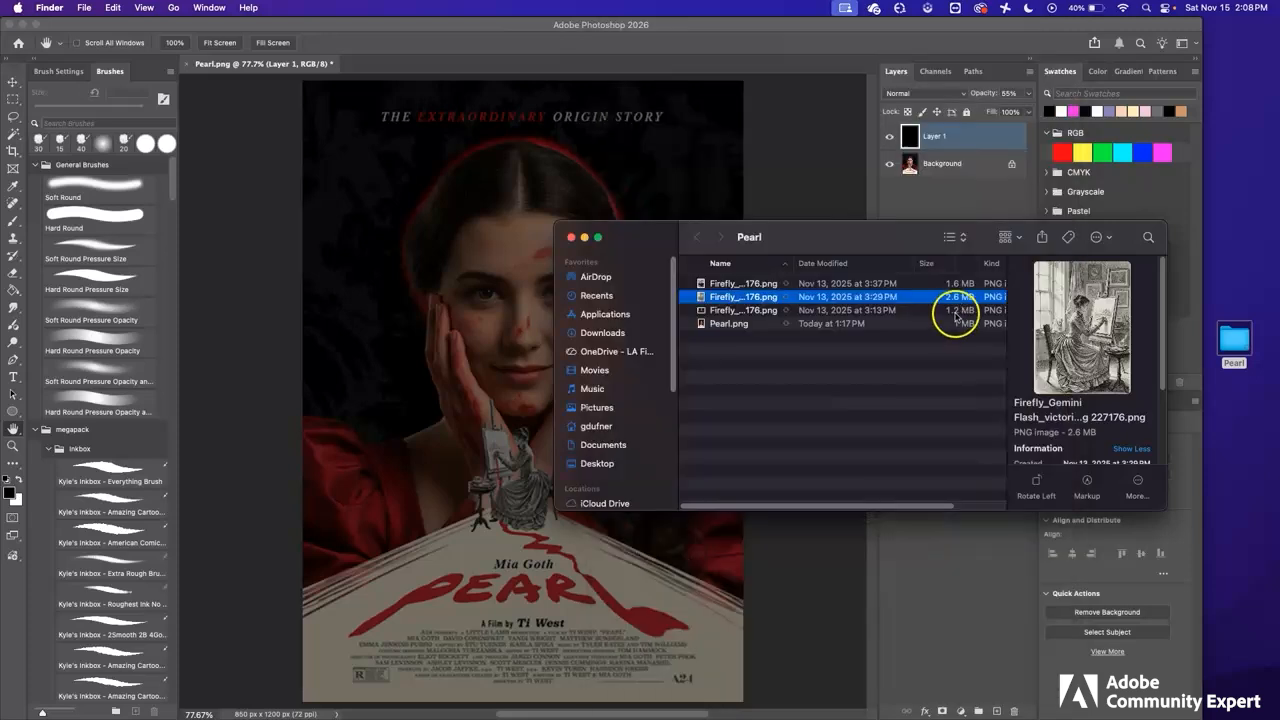
key(Down)
key(space)
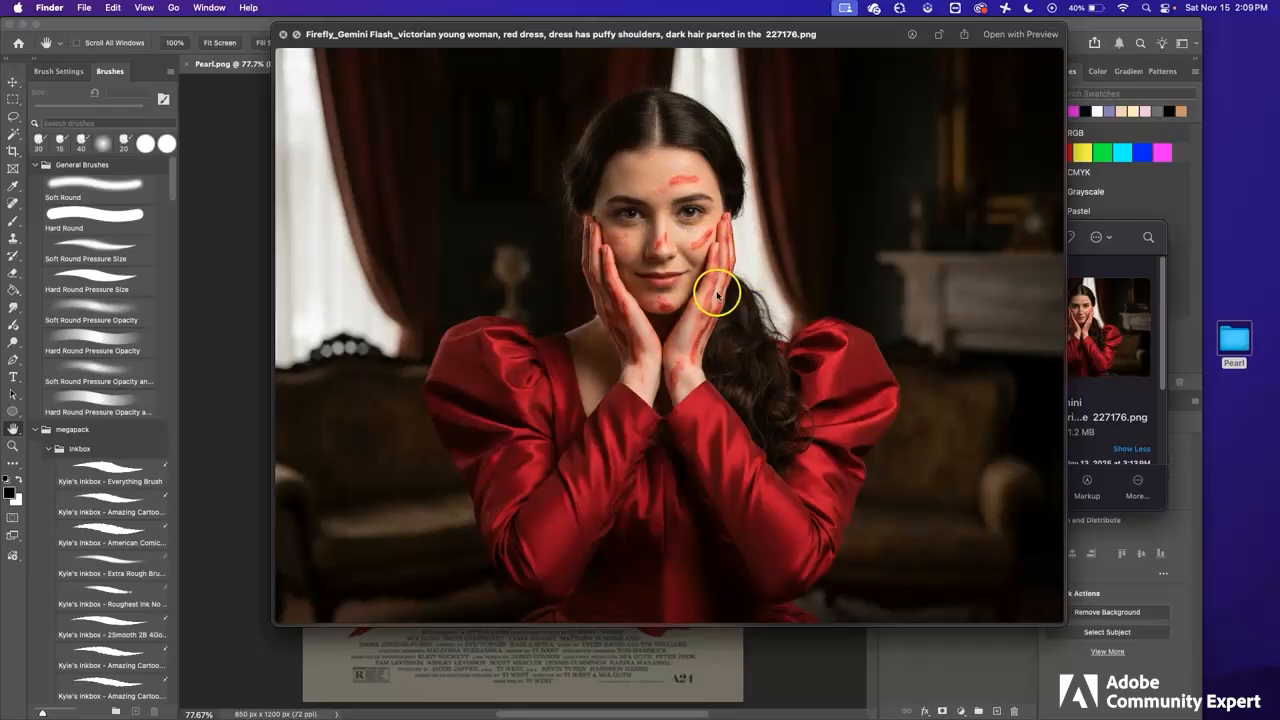
key(space)
key(Down)
key(space)
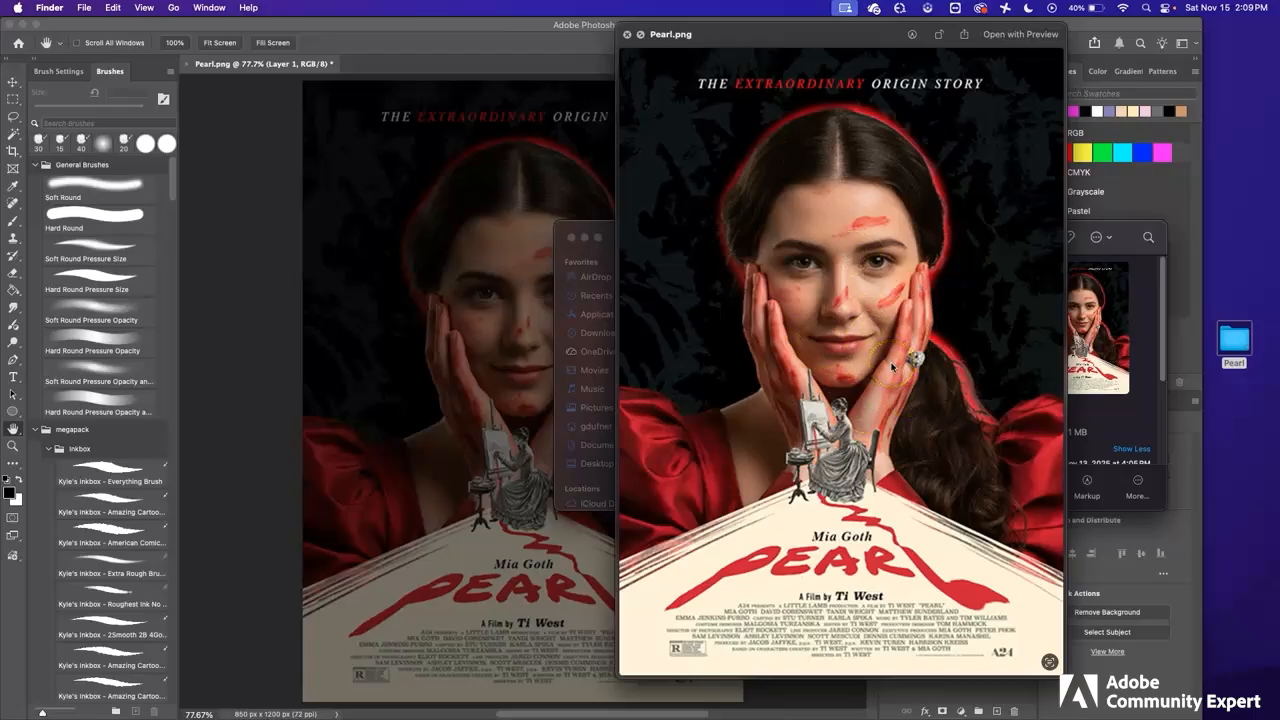
key(space)
Open Pearl.png in Photoshop and add a new layer named "dark" above the Background
drag(727, 323, 673, 680)
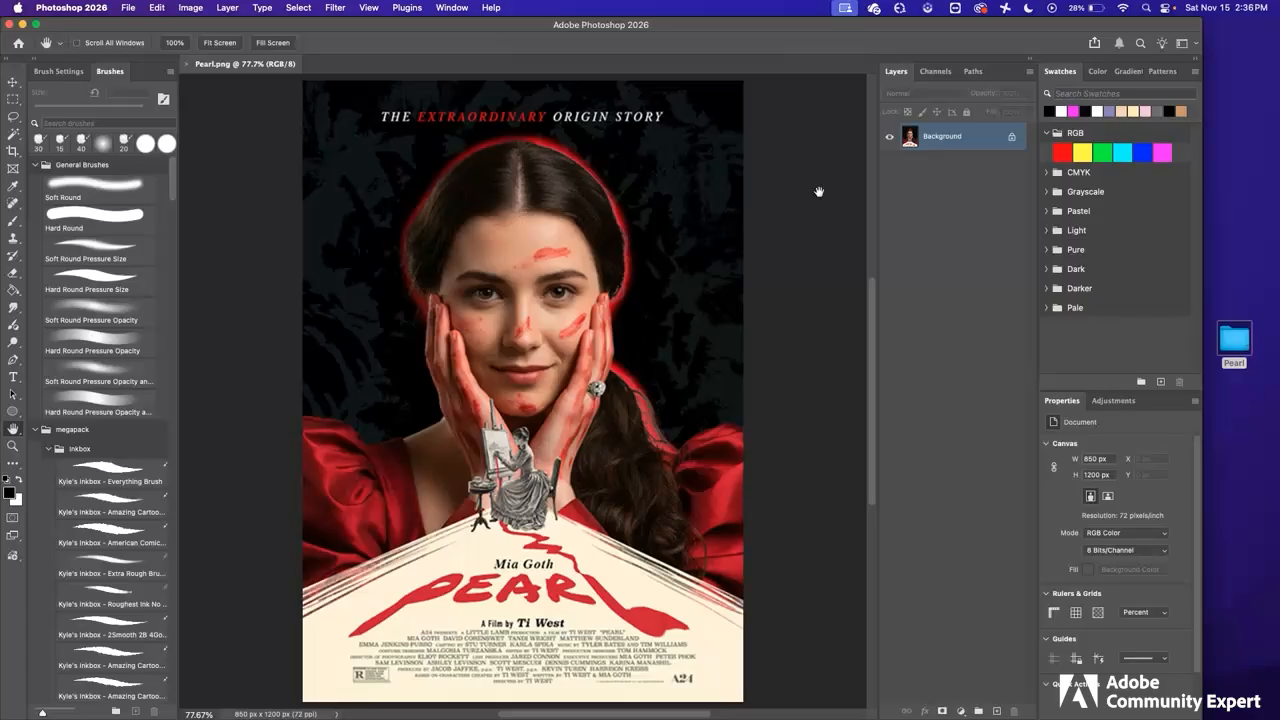
click(996, 711)
double_click(933, 136)
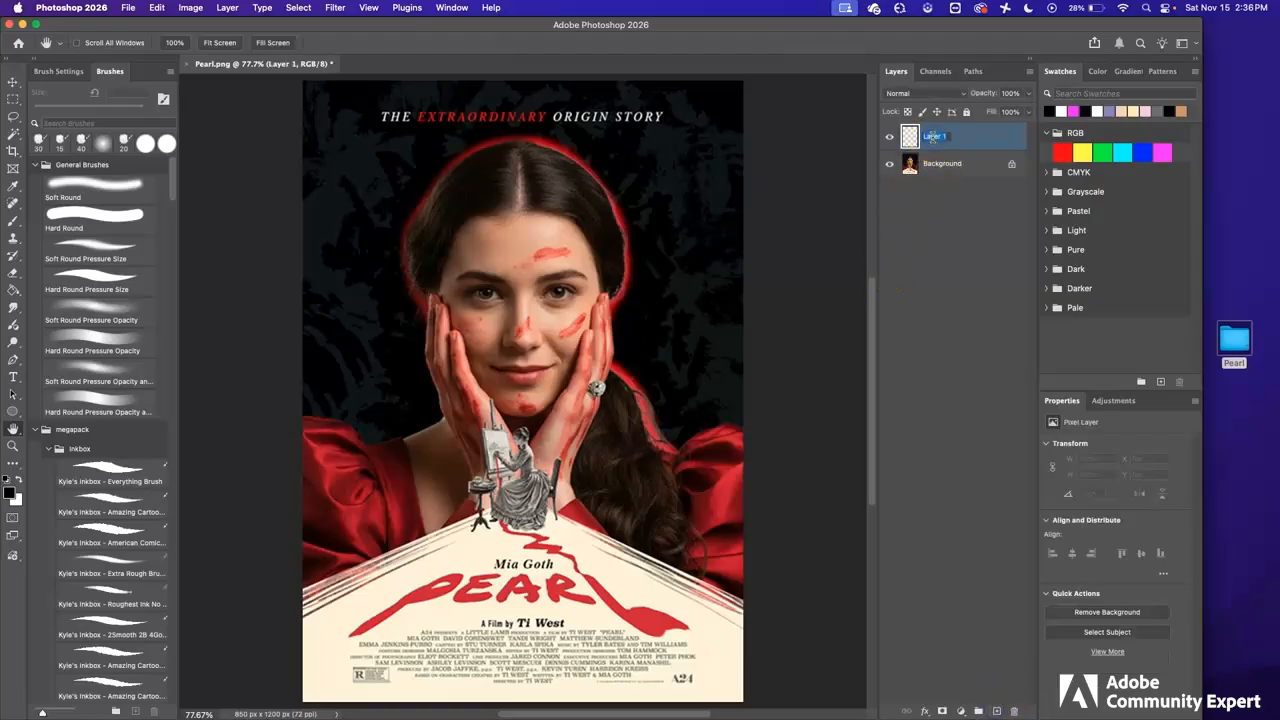
text(dark)
key(Return)
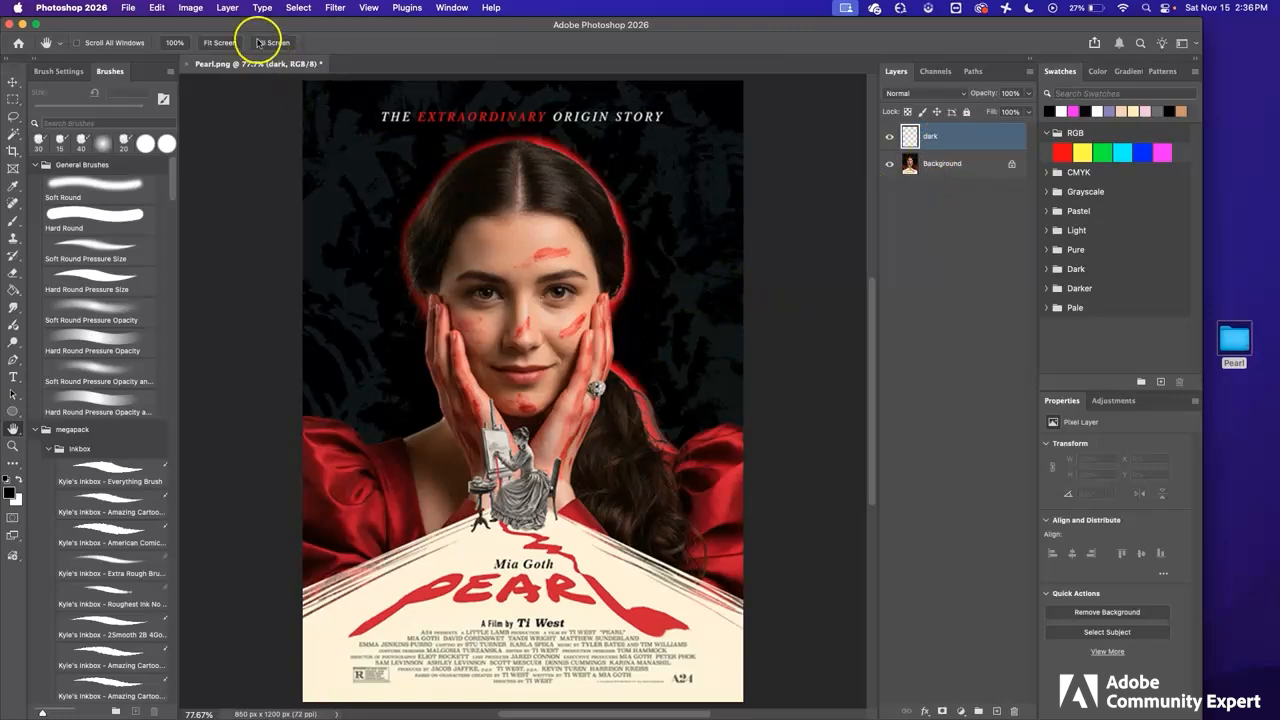
Fill the dark layer with black and lower its opacity to 60%
click(160, 8)
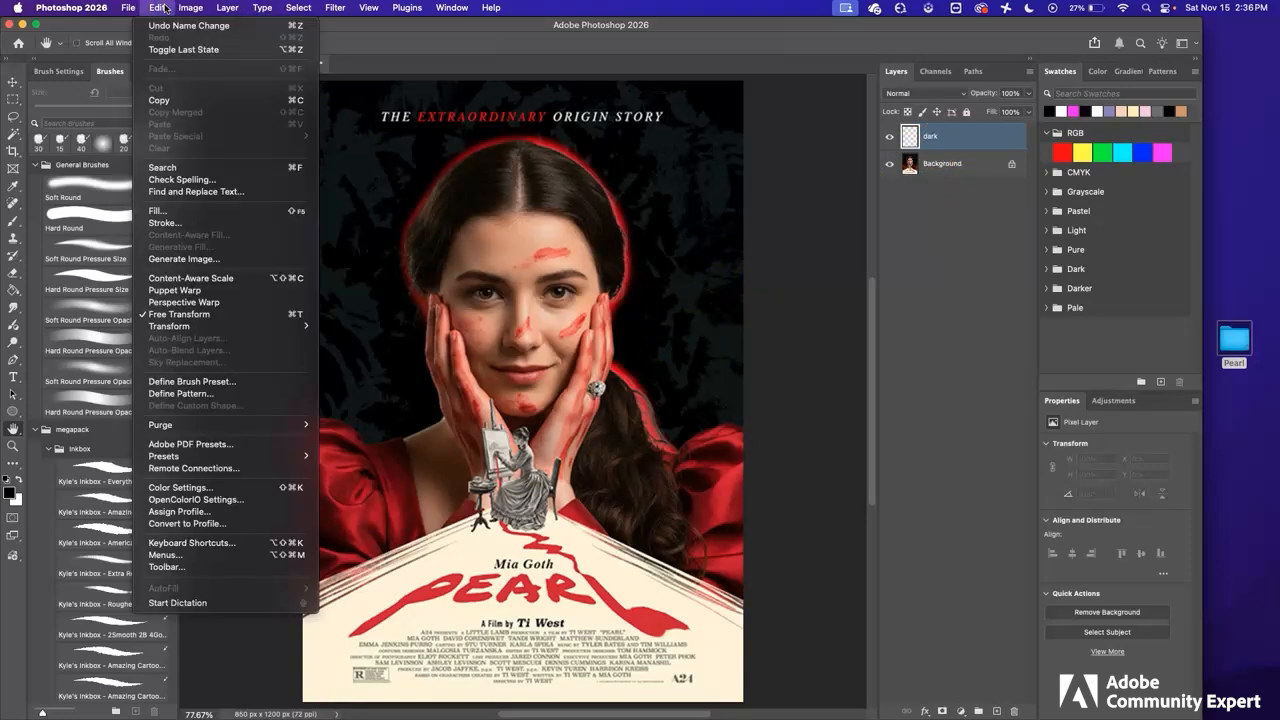
click(186, 211)
click(652, 284)
click(652, 283)
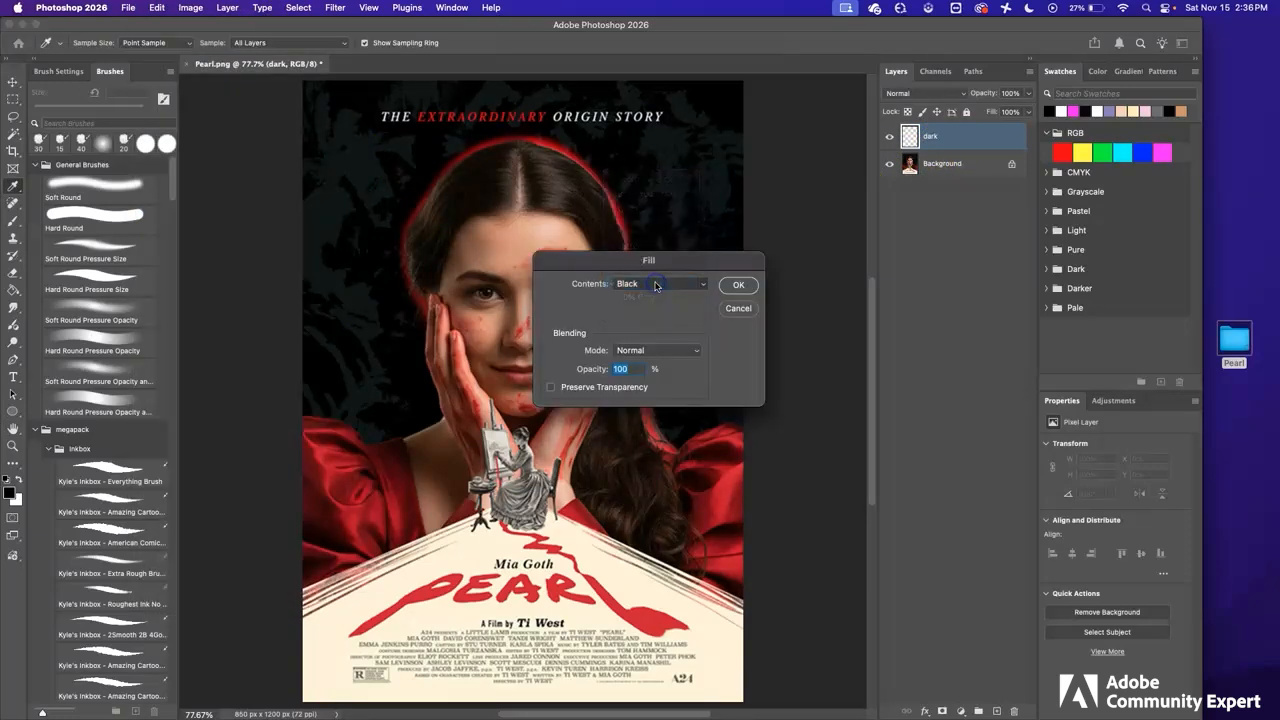
click(744, 289)
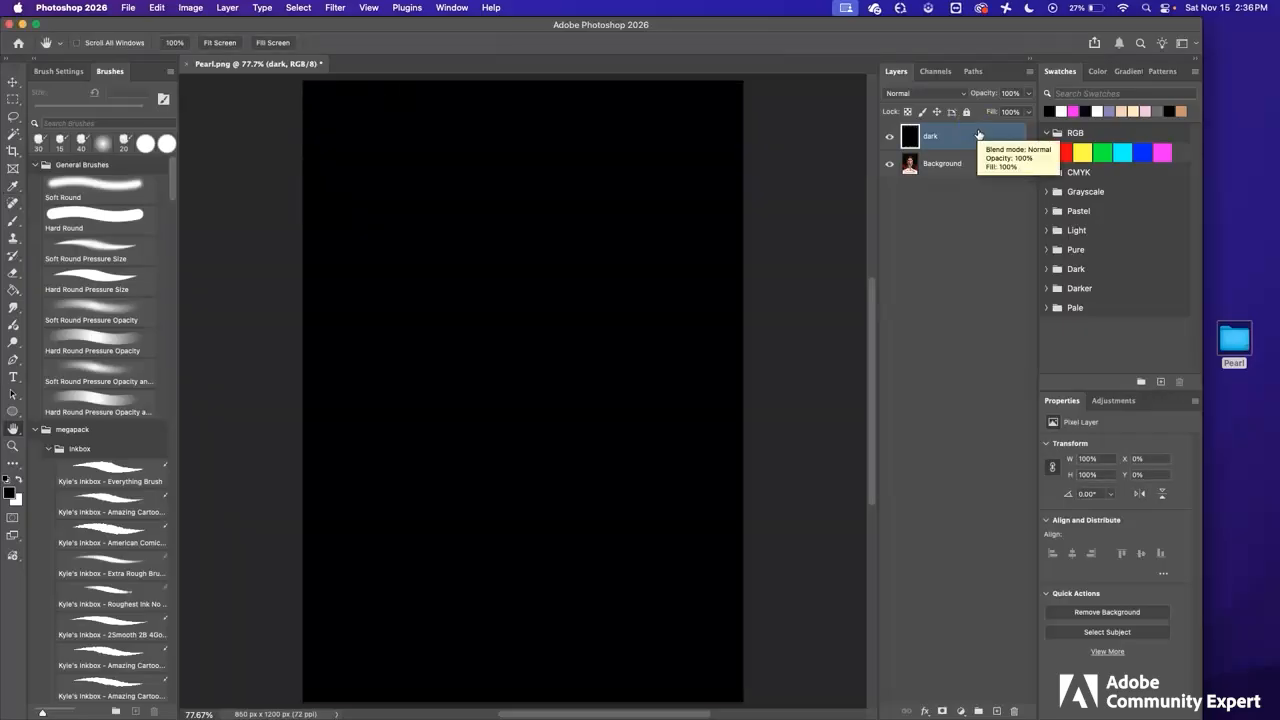
click(1028, 93)
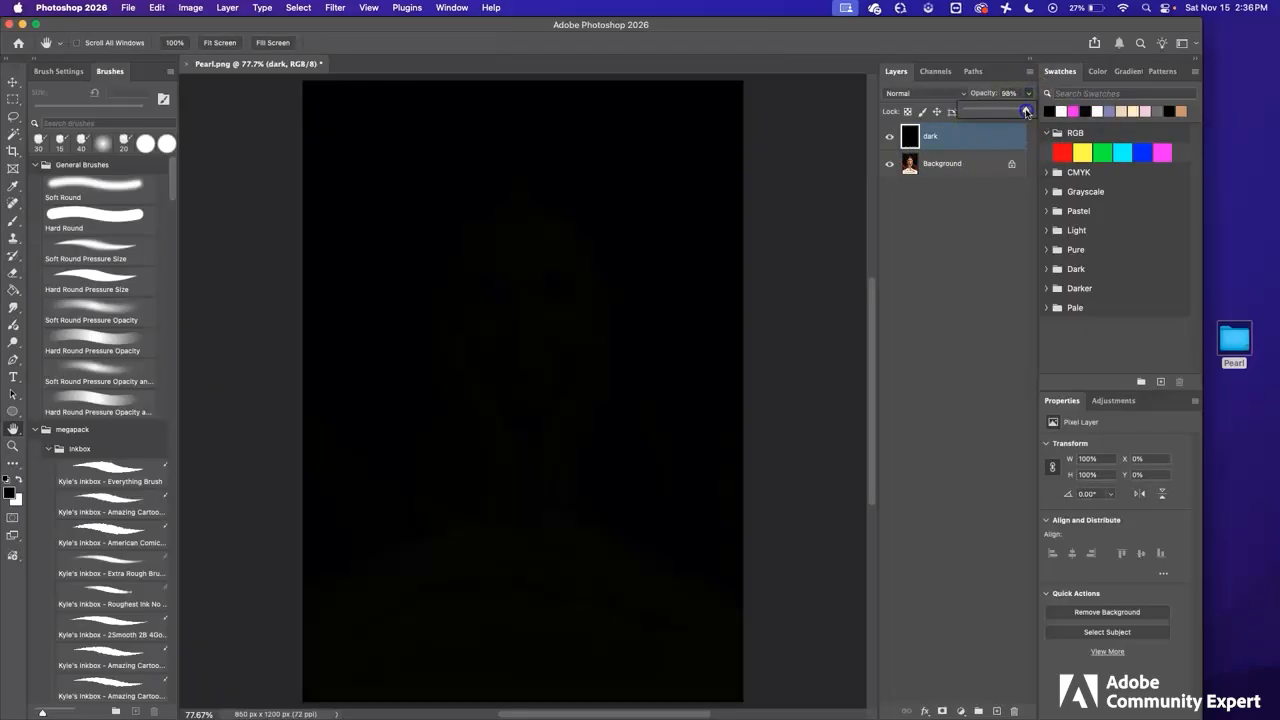
drag(1027, 112, 1005, 112)
click(966, 140)
Save the document in Photoshop format as lastname_firstname_Pearl.psd in the Pearl folder
click(128, 7)
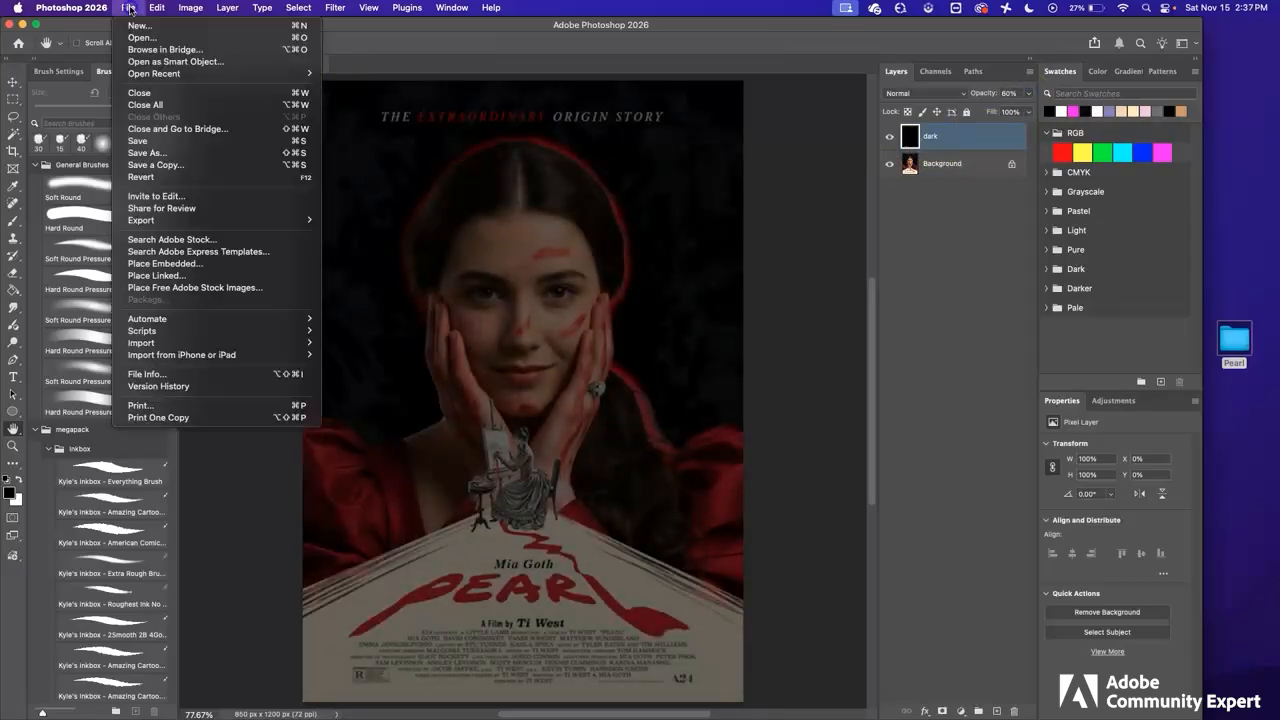
click(140, 154)
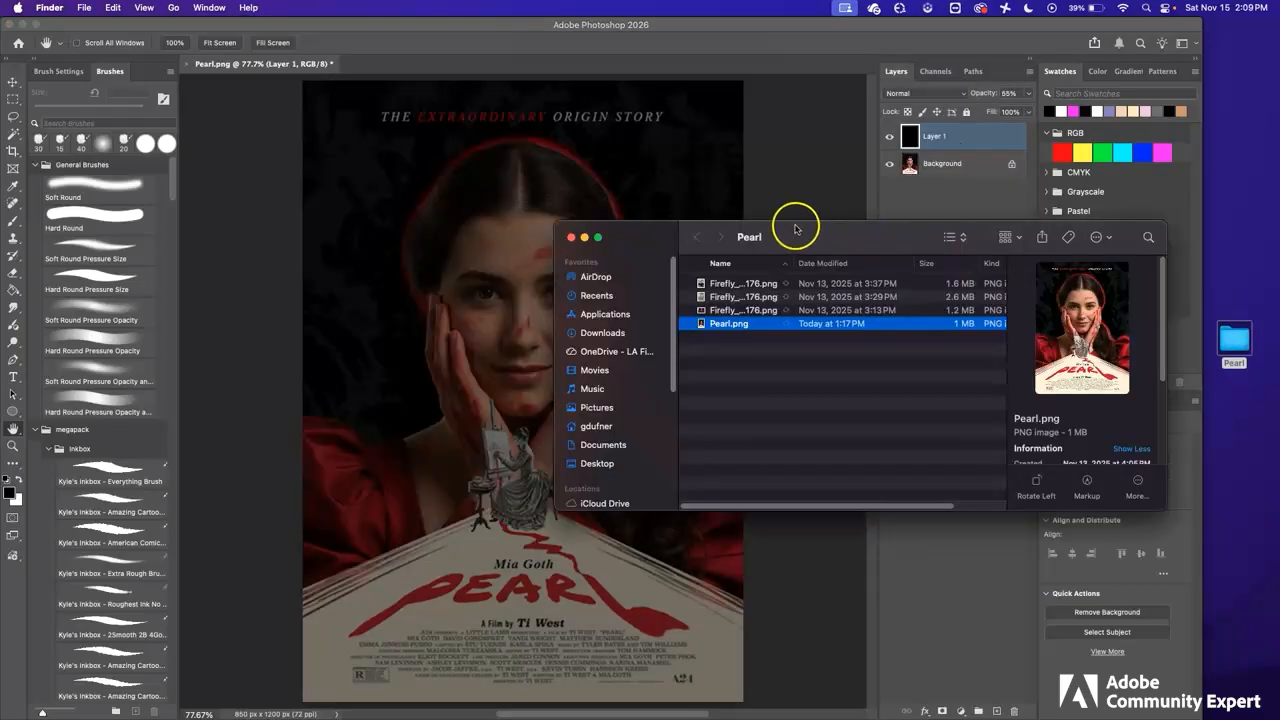
Place the Firefly image of the Victorian young woman in the red dress as a new top layer over the poster
drag(794, 223, 817, 288)
click(1000, 366)
click(771, 367)
drag(745, 374, 509, 287)
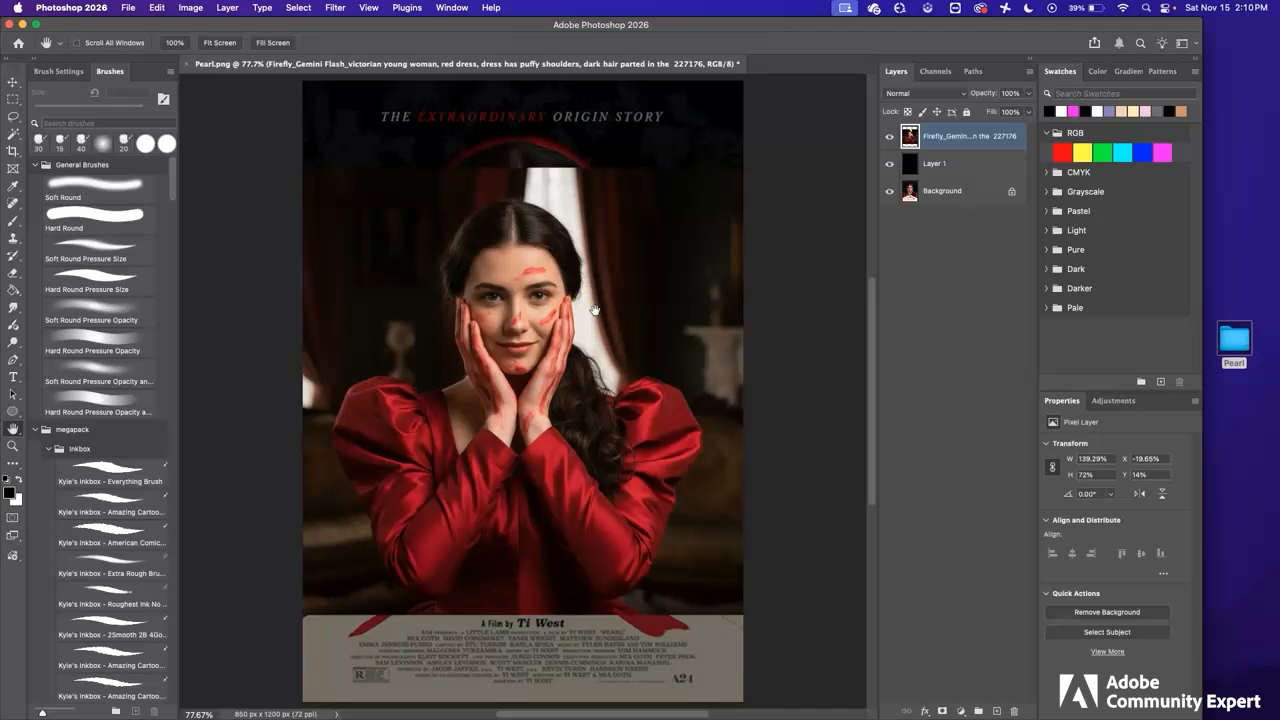
Show the rulers around the canvas and set their units to percent
click(370, 9)
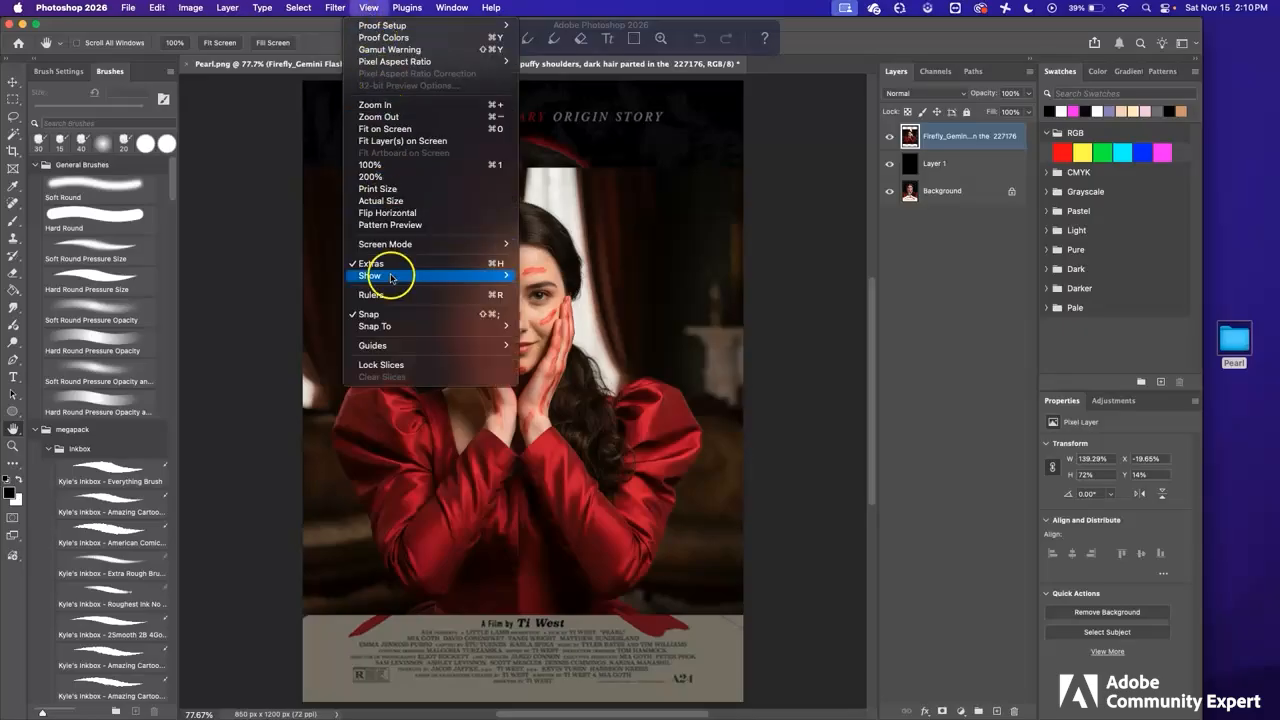
click(477, 299)
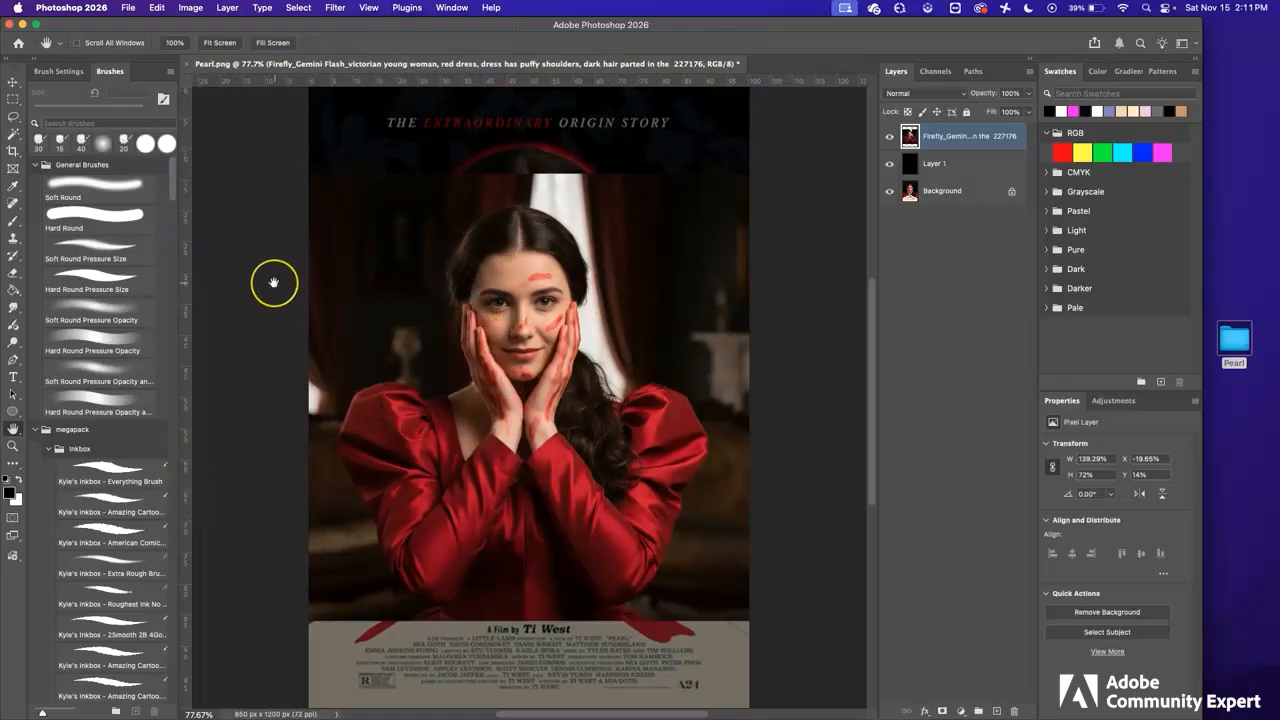
right_click(783, 82)
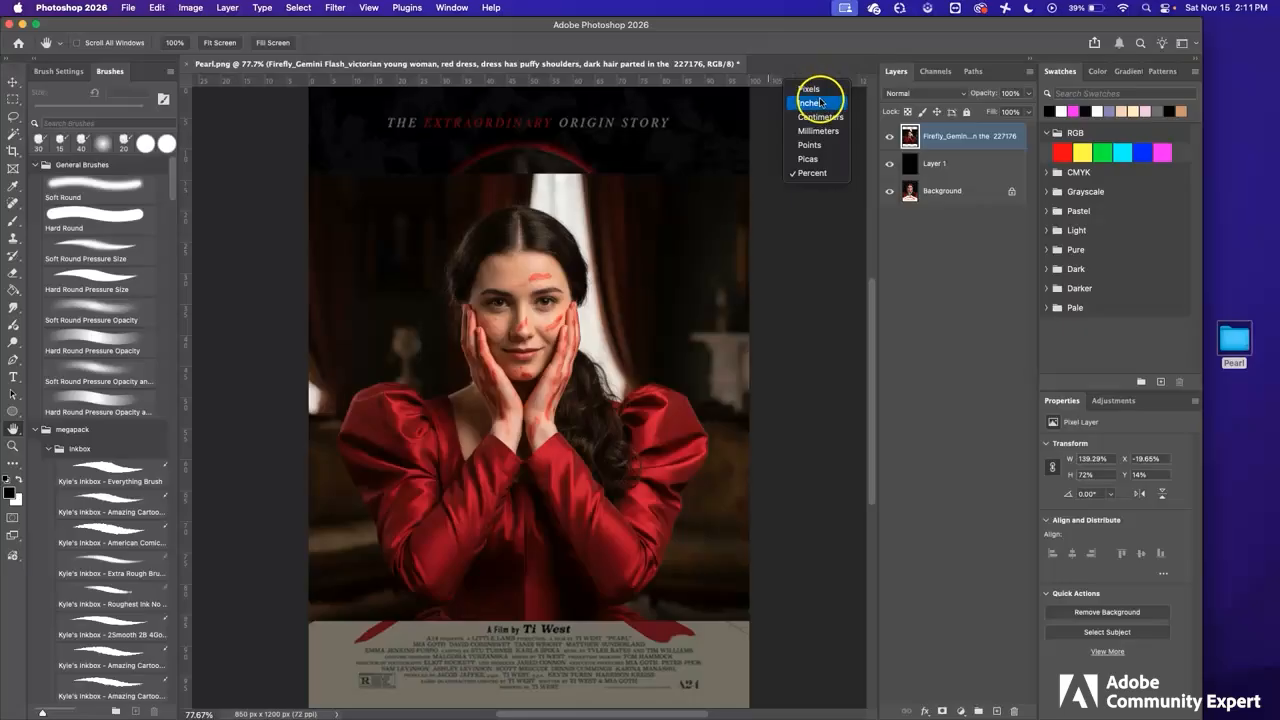
click(818, 175)
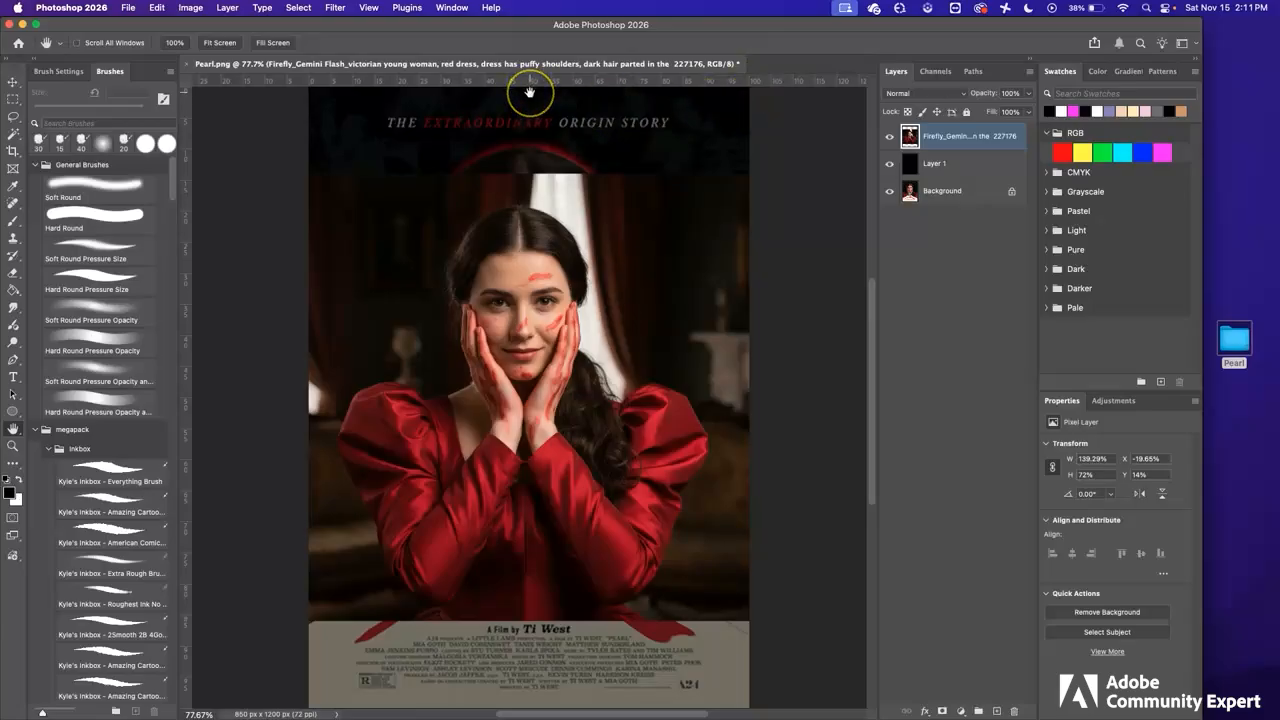
Place a vertical guide at the 50% mark of the horizontal ruler, using the Move tool
click(14, 83)
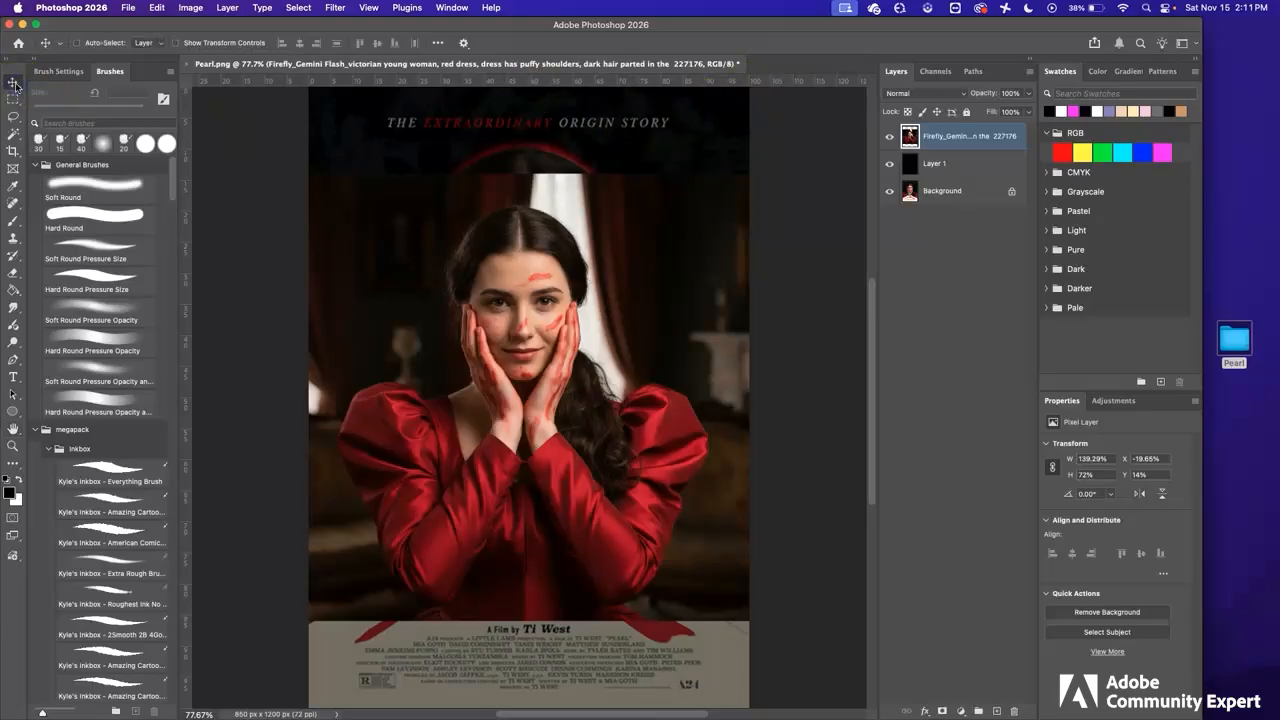
click(184, 224)
drag(185, 224, 529, 254)
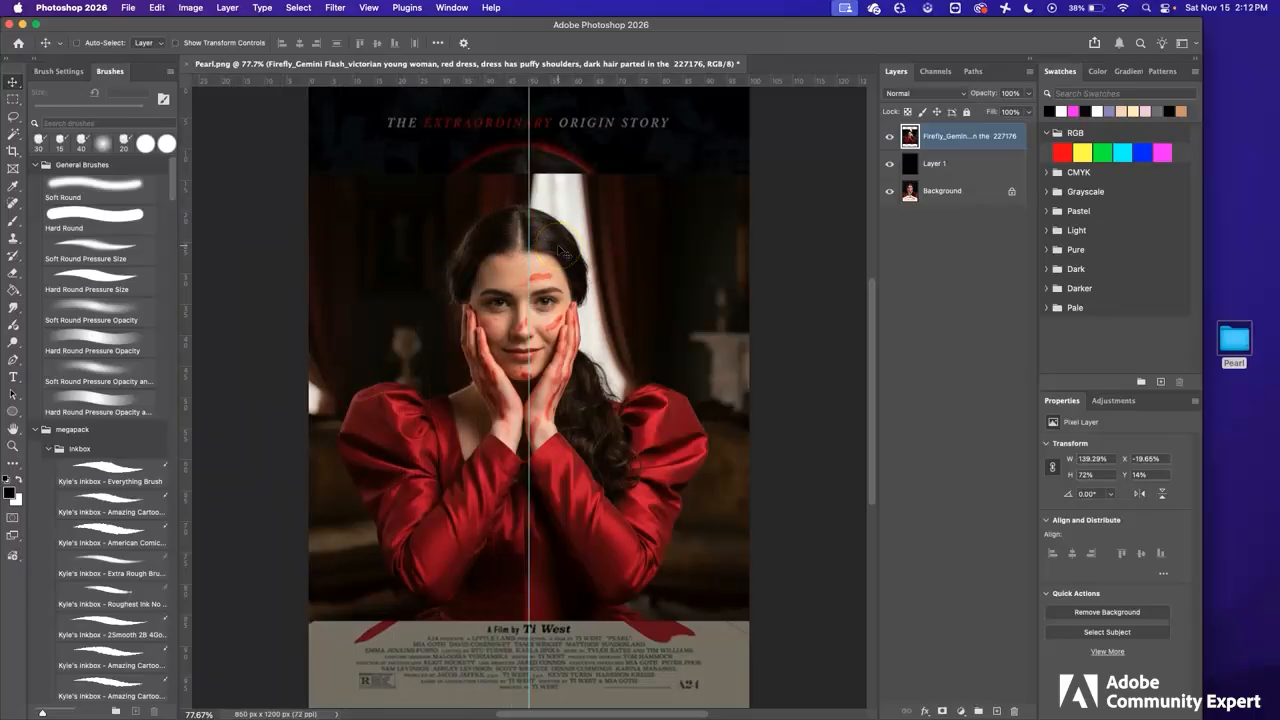
drag(530, 269, 358, 275)
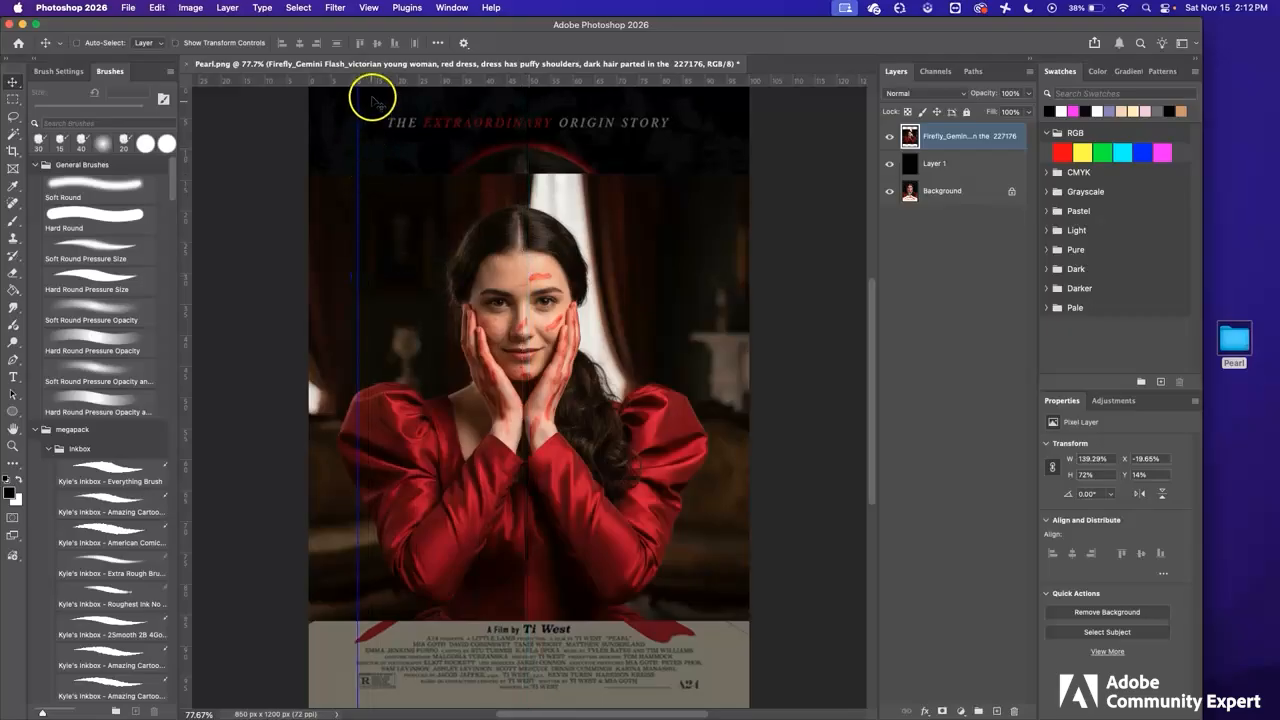
drag(356, 214, 530, 236)
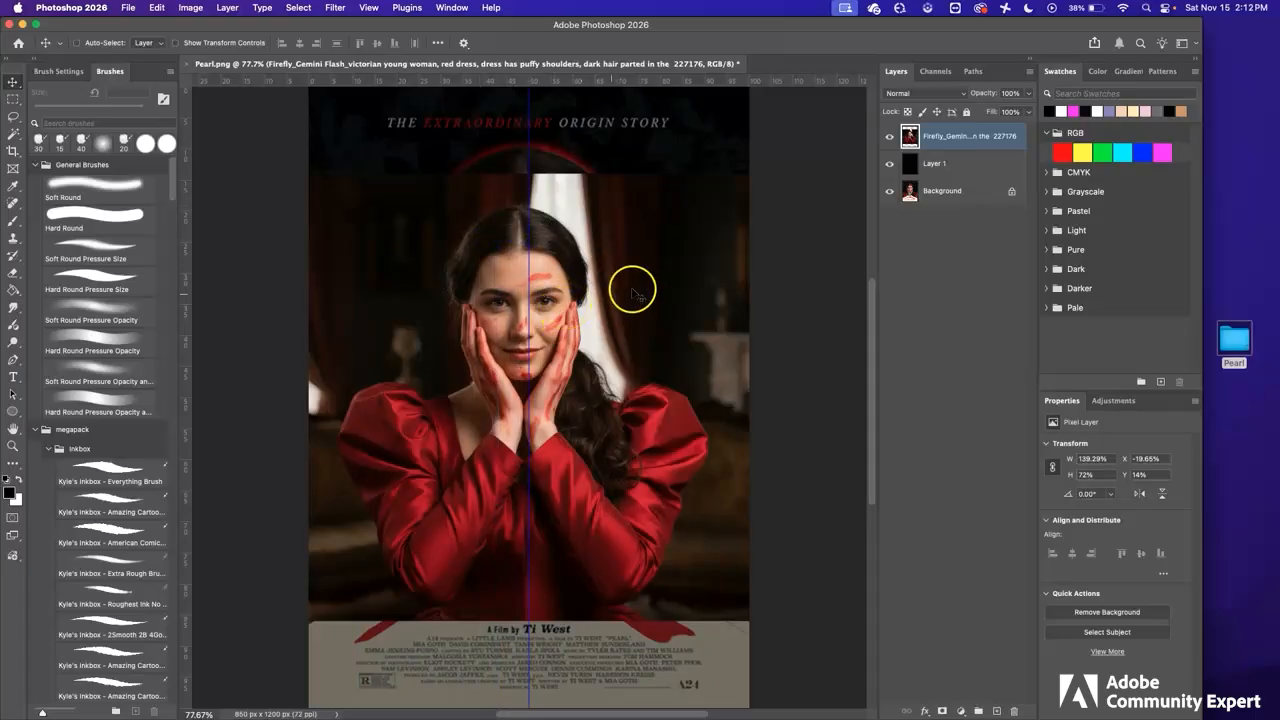
Nudge the portrait layer to the right so the woman's face is centred on the vertical guide
key(Right)
key(Right)
key(Right)
key(Right)
key(Right)
key(Right)
key(Right)
key(Right)
key(Right)
key(Right)
key(Right)
key(Right)
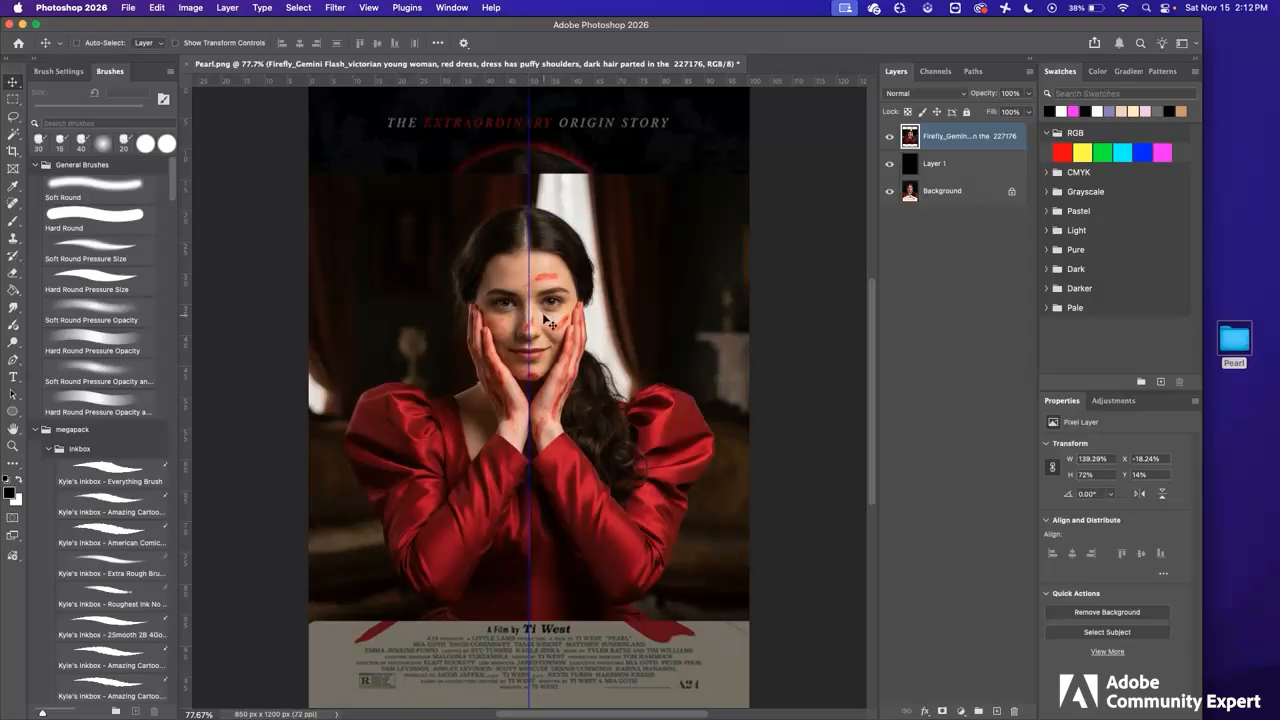
Lower the portrait layer's opacity to 43% so the poster underneath shows through for alignment
click(1028, 93)
drag(1029, 109, 992, 111)
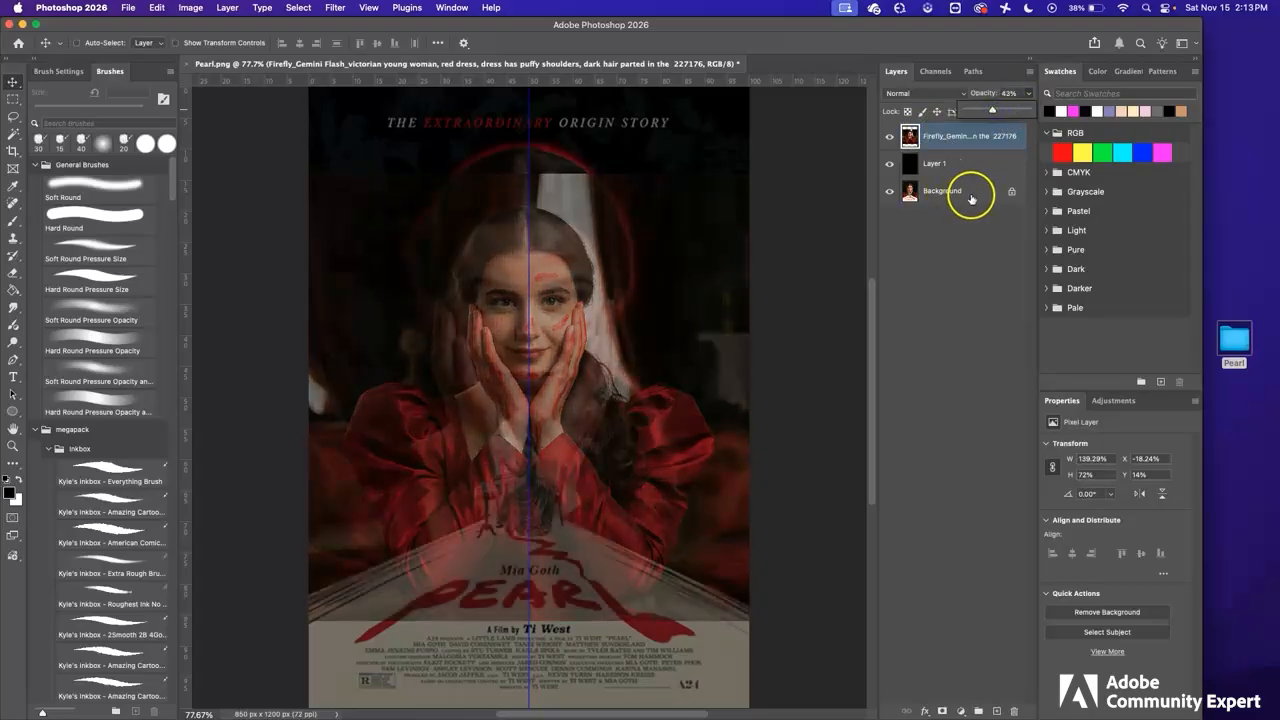
click(828, 46)
Free-transform the portrait layer, scaling it to about 160% and moving it so the face and hands match the poster underneath
key(super+t)
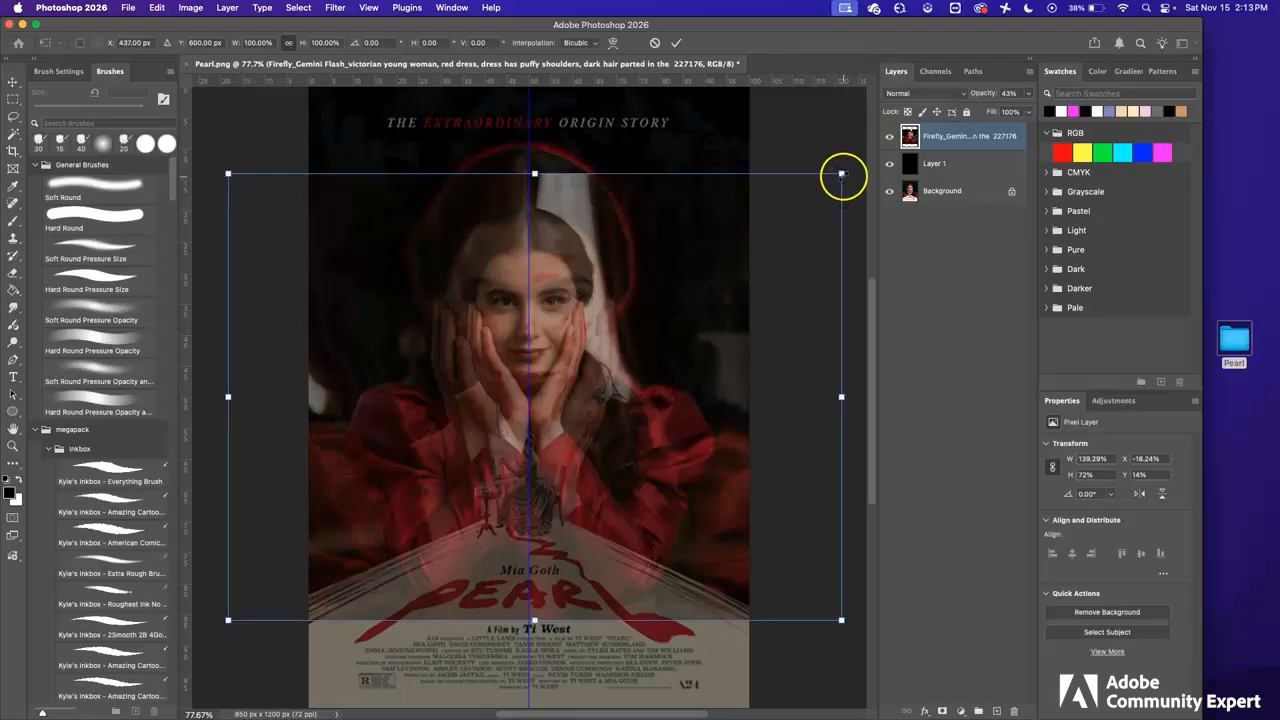
drag(841, 173, 878, 126)
drag(430, 228, 758, 283)
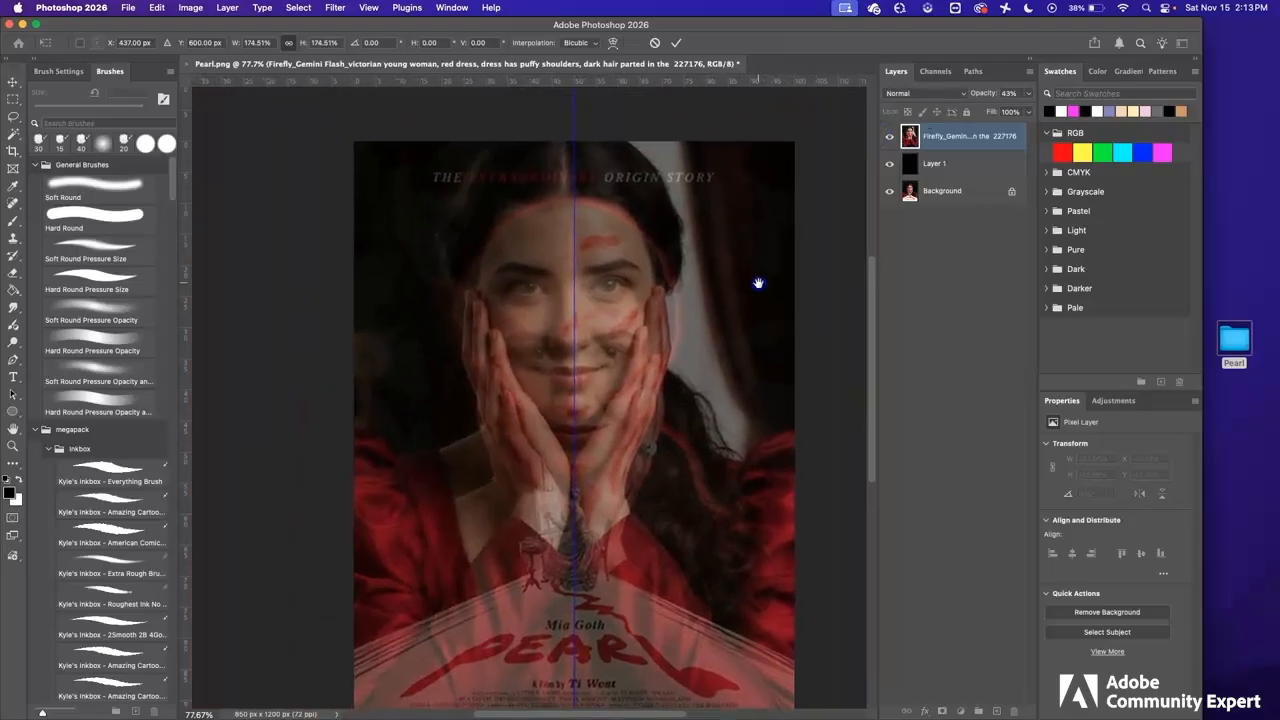
alt+super+click(646, 343)
alt+super+click(648, 345)
drag(655, 325, 570, 329)
click(512, 197)
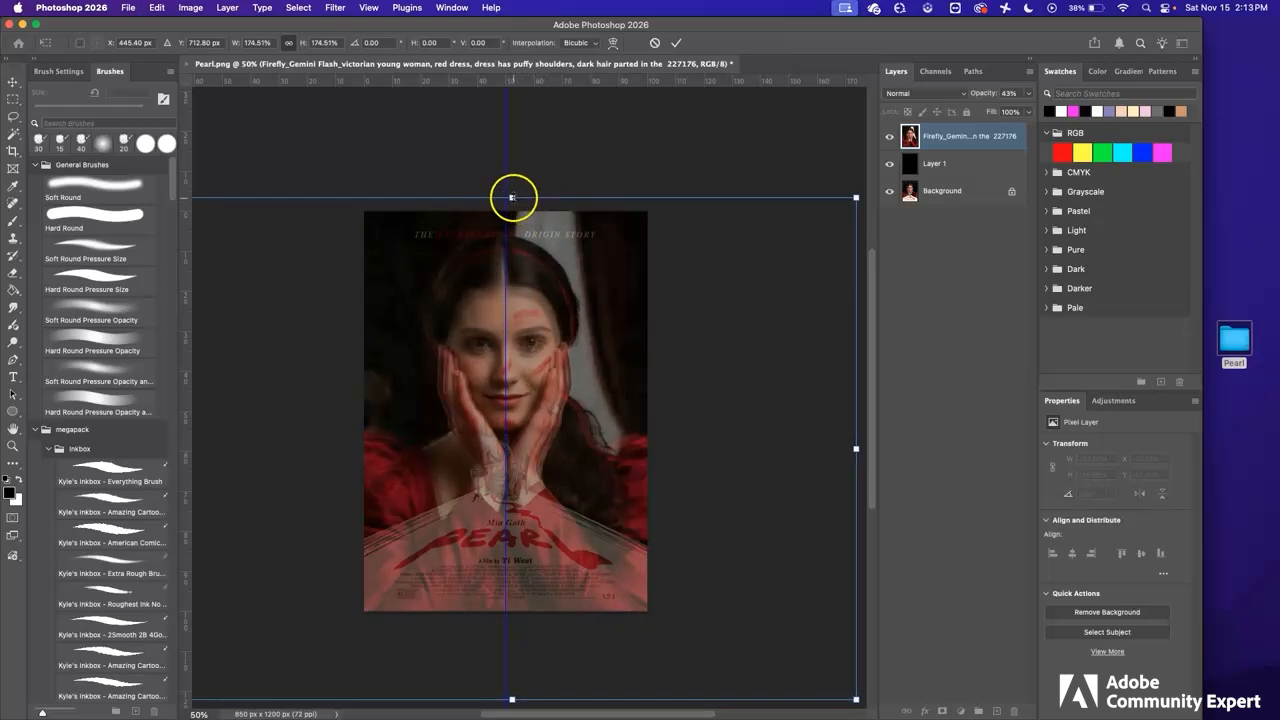
drag(512, 197, 512, 212)
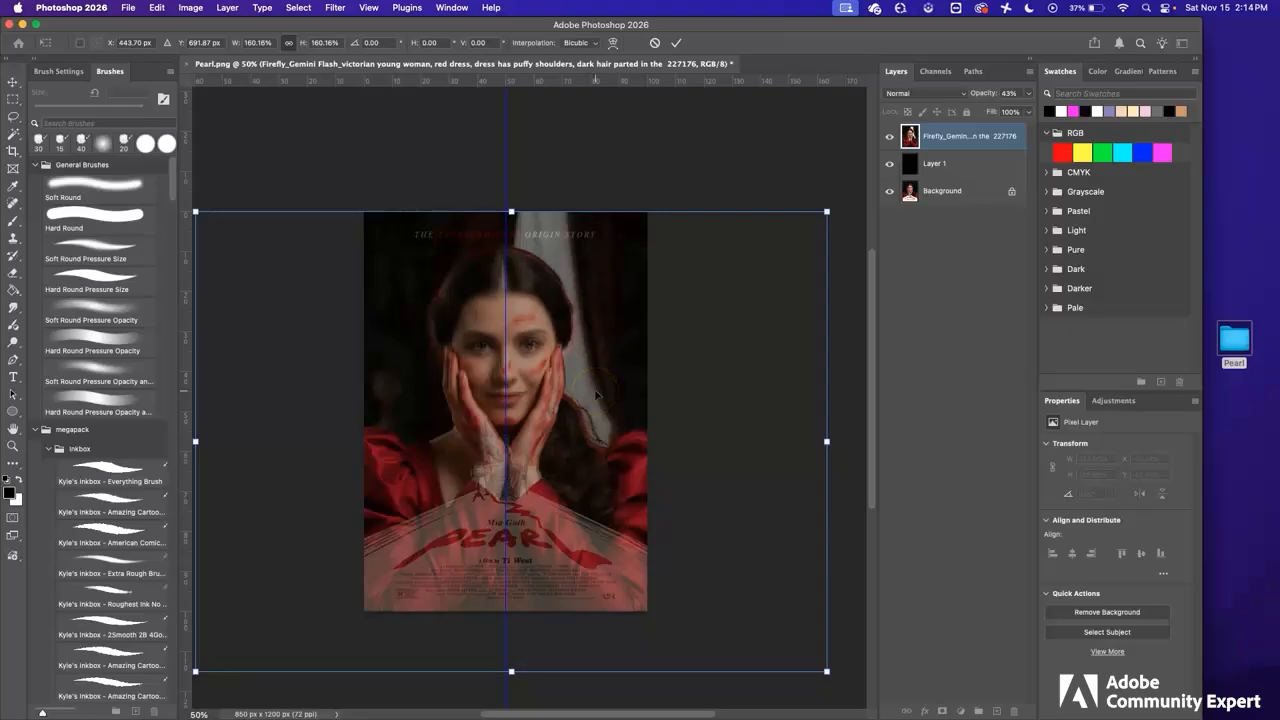
Restore the portrait layer's opacity to 100% and apply the transform
click(1028, 93)
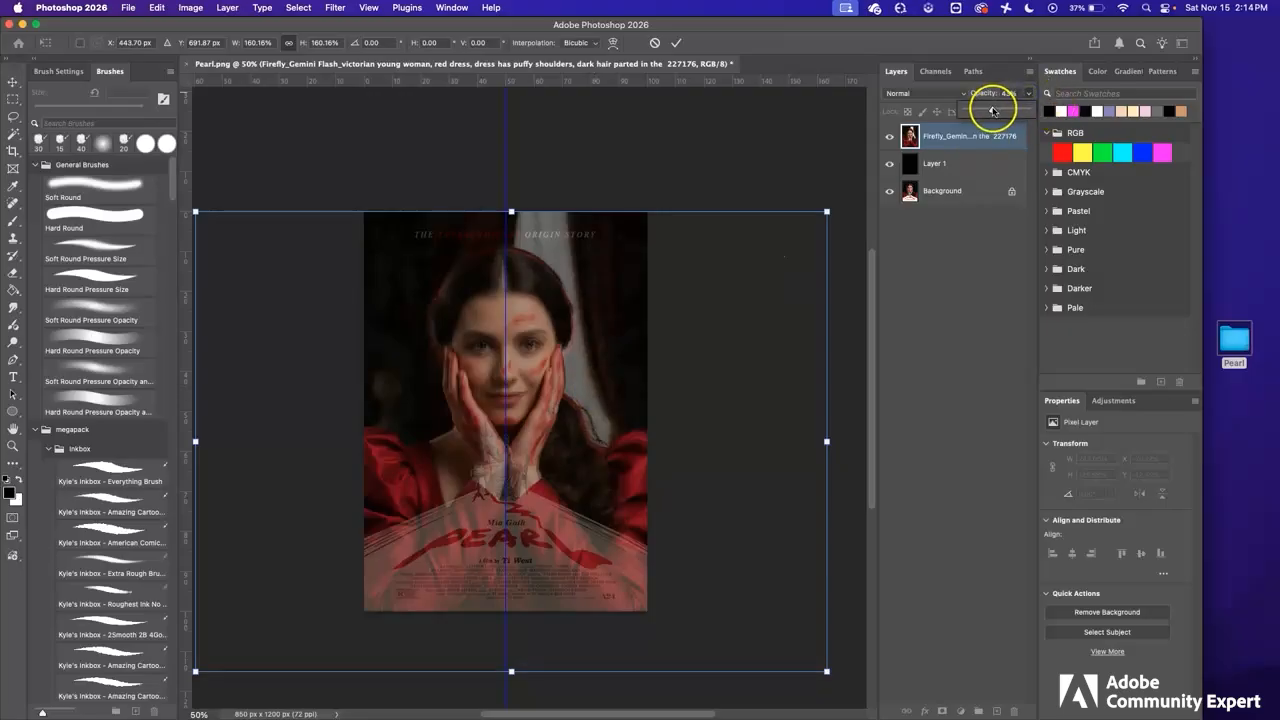
drag(993, 109, 1048, 110)
key(Return)
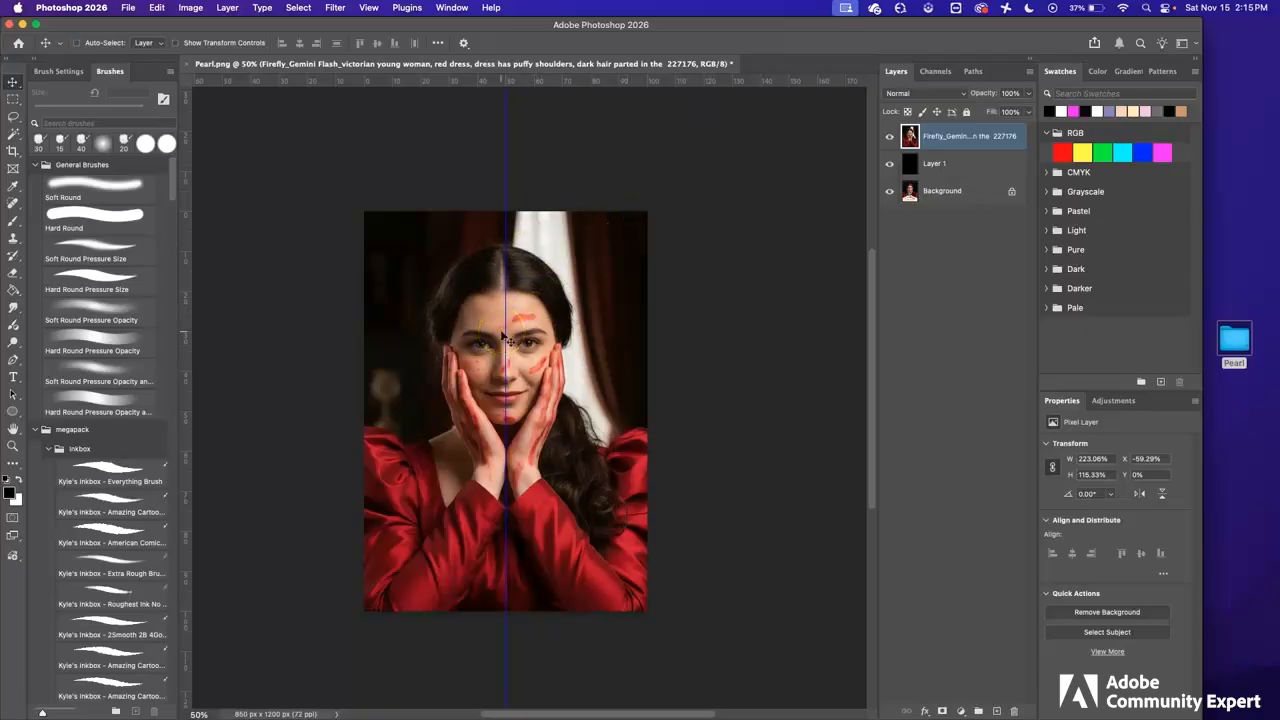
Bring up the commands for managing the document's guides
click(369, 8)
mouse_move(425, 346)
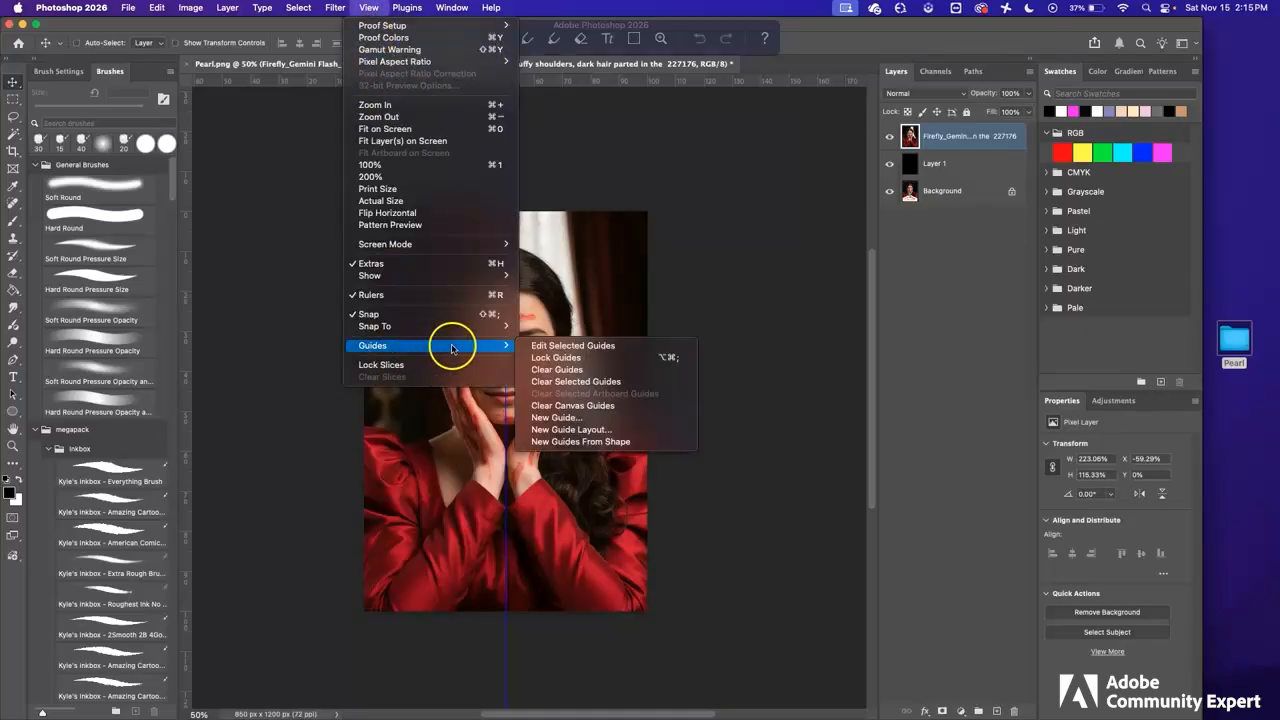